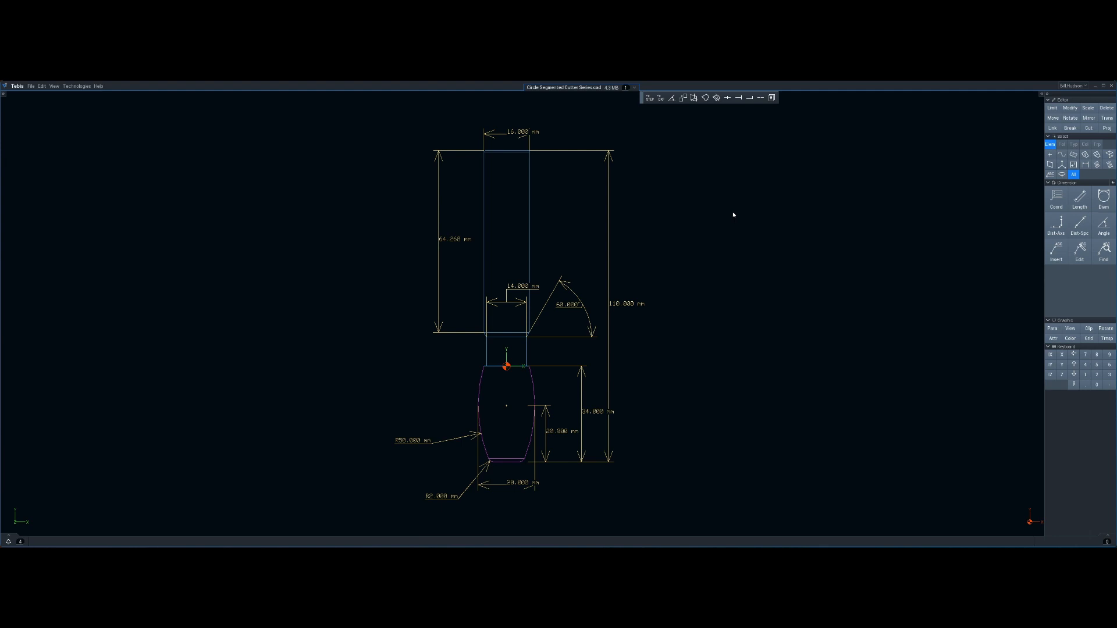
# Open the tool management and create a new barrel milling cutter in the segmented cutter folder.
pyautogui.moveTo(680, 236); pyautogui.dragTo(547, 238, button='middle')
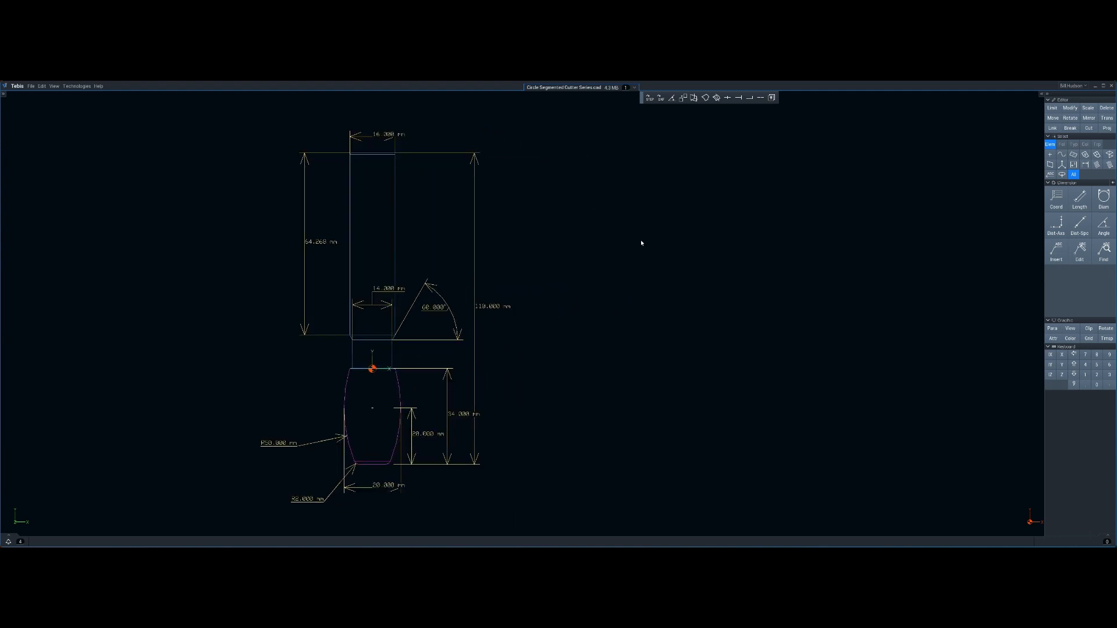
pyautogui.scroll(2, 641, 243)
pyautogui.click(772, 98)
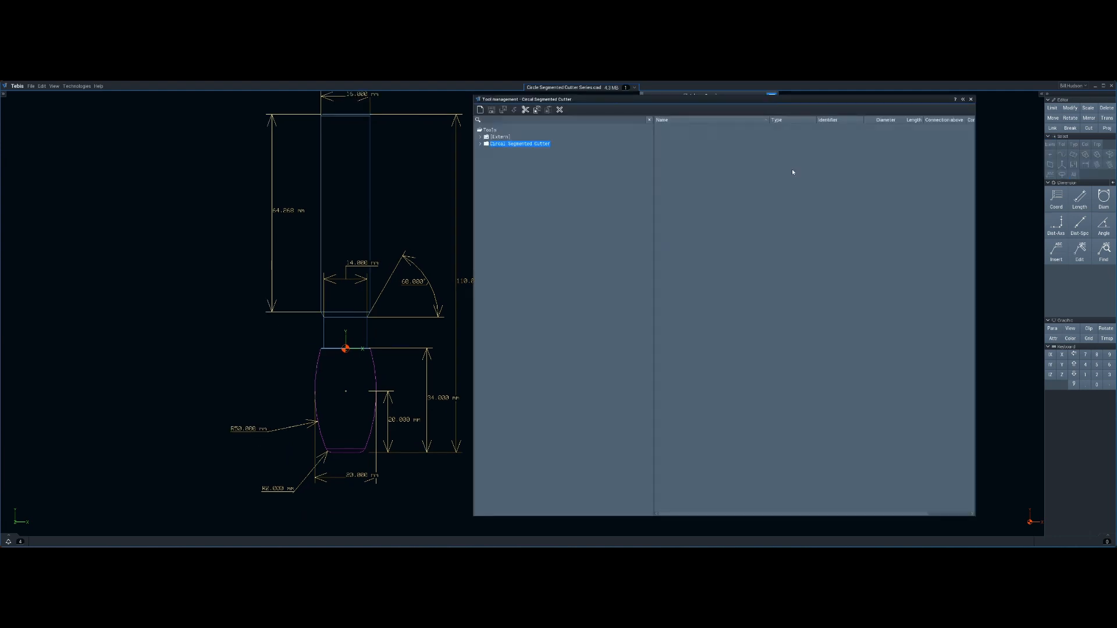
pyautogui.rightClick(551, 146)
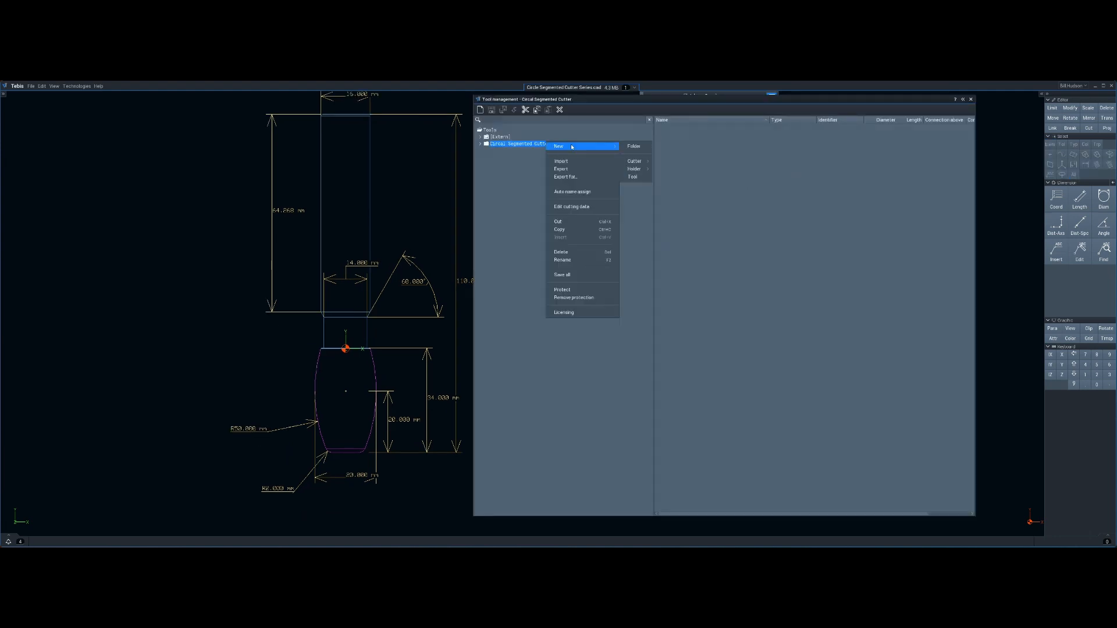
pyautogui.moveTo(582, 146)
pyautogui.moveTo(634, 161)
pyautogui.moveTo(673, 168)
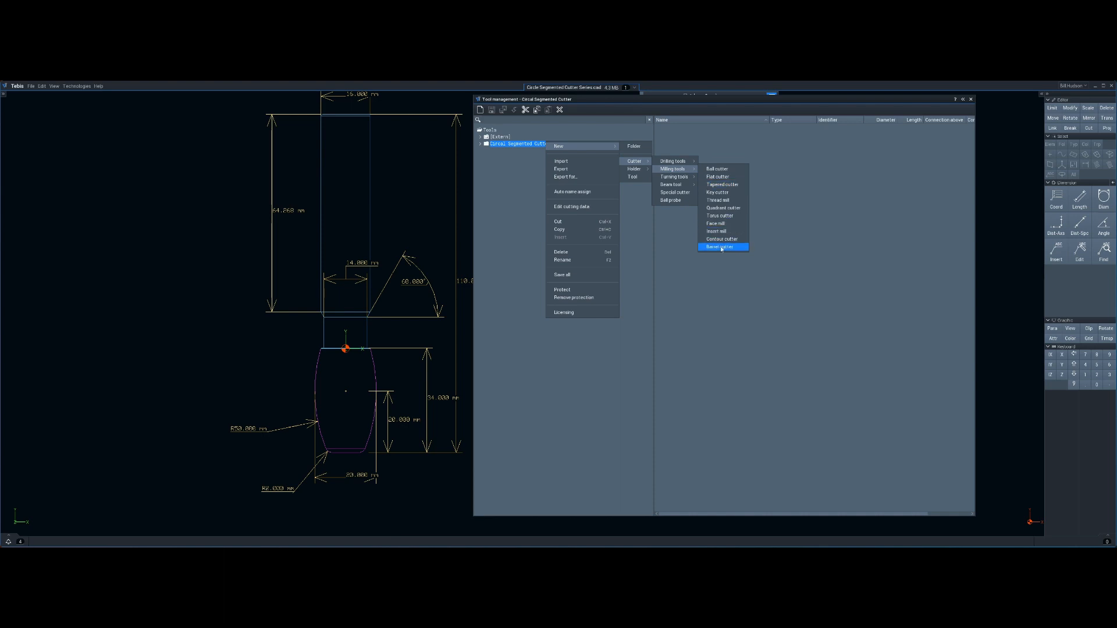
pyautogui.click(719, 248)
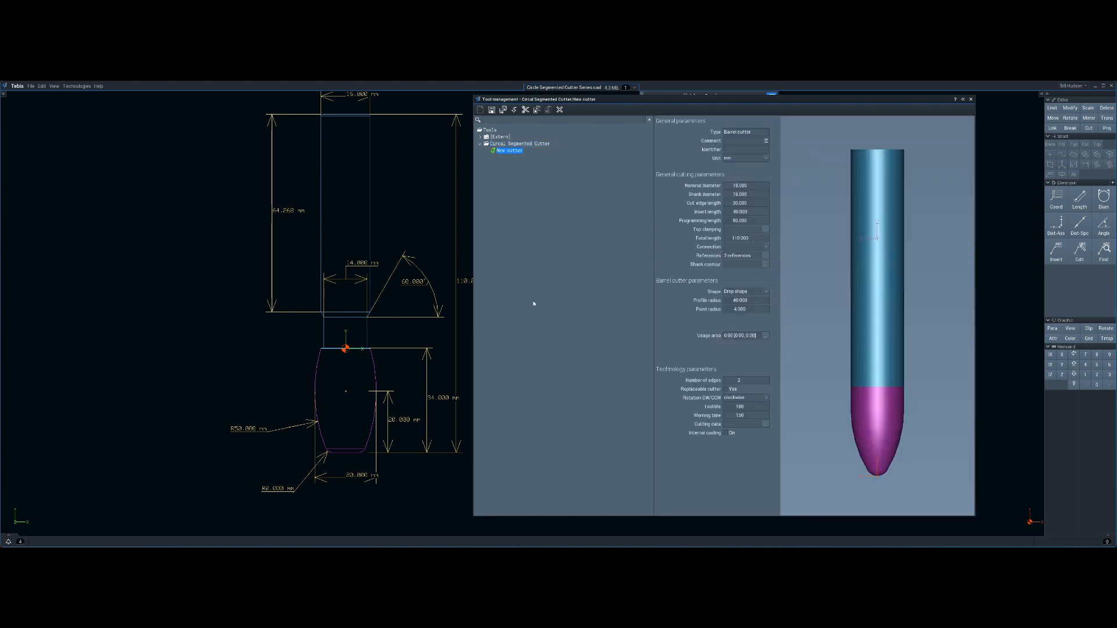
# Set the new cutter's nominal diameter to 20 mm and its cut edge length to 34 mm.
pyautogui.scroll(-2, 223, 341)
pyautogui.moveTo(245, 336); pyautogui.dragTo(177, 339, button='middle')
pyautogui.scroll(2, 181, 351)
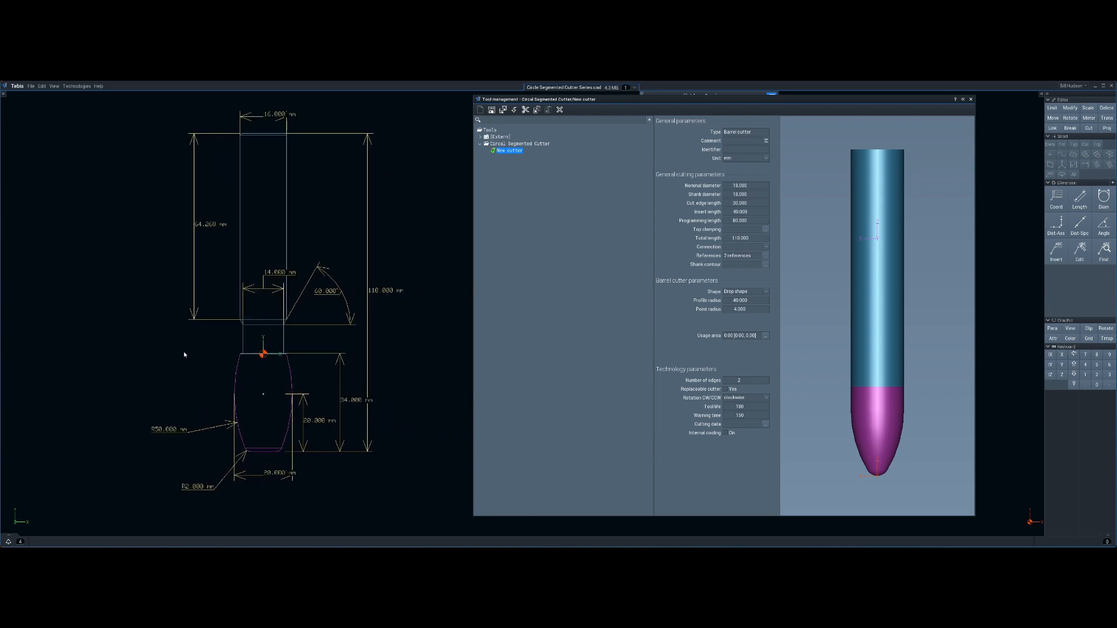
pyautogui.moveTo(409, 370); pyautogui.dragTo(410, 381, button='middle')
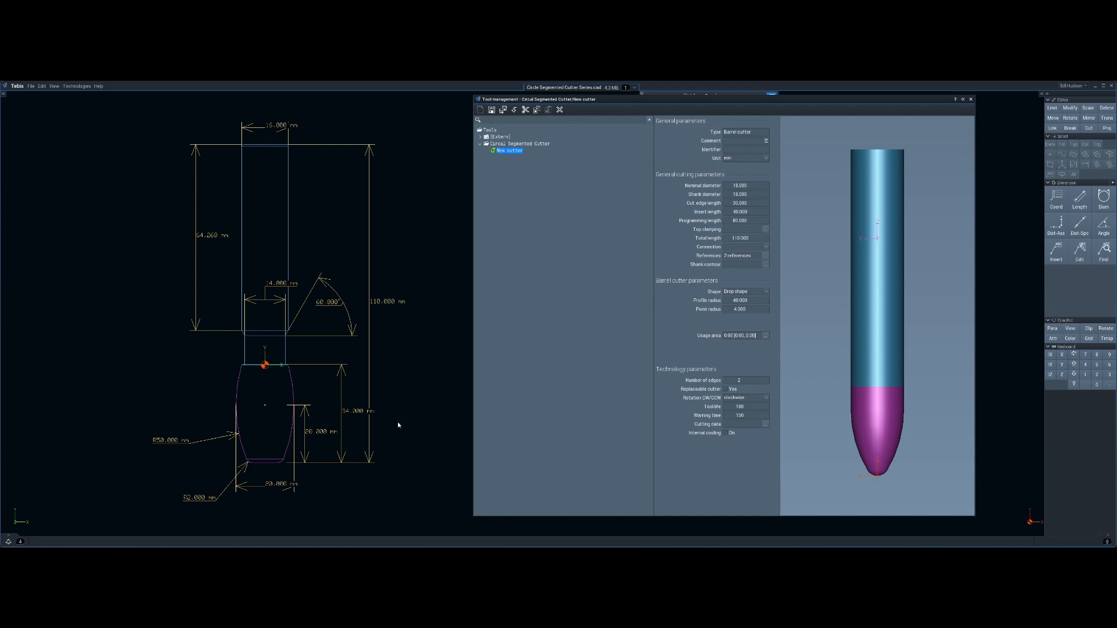
pyautogui.click(750, 186)
pyautogui.write('20')
pyautogui.press('Tab')
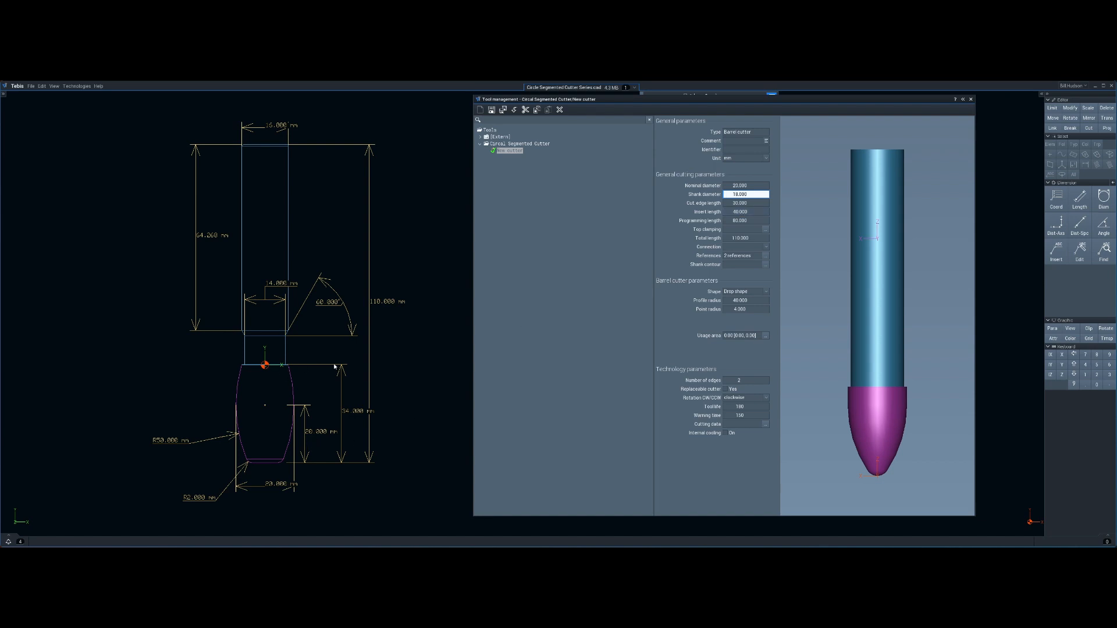
pyautogui.click(760, 206)
pyautogui.write('34')
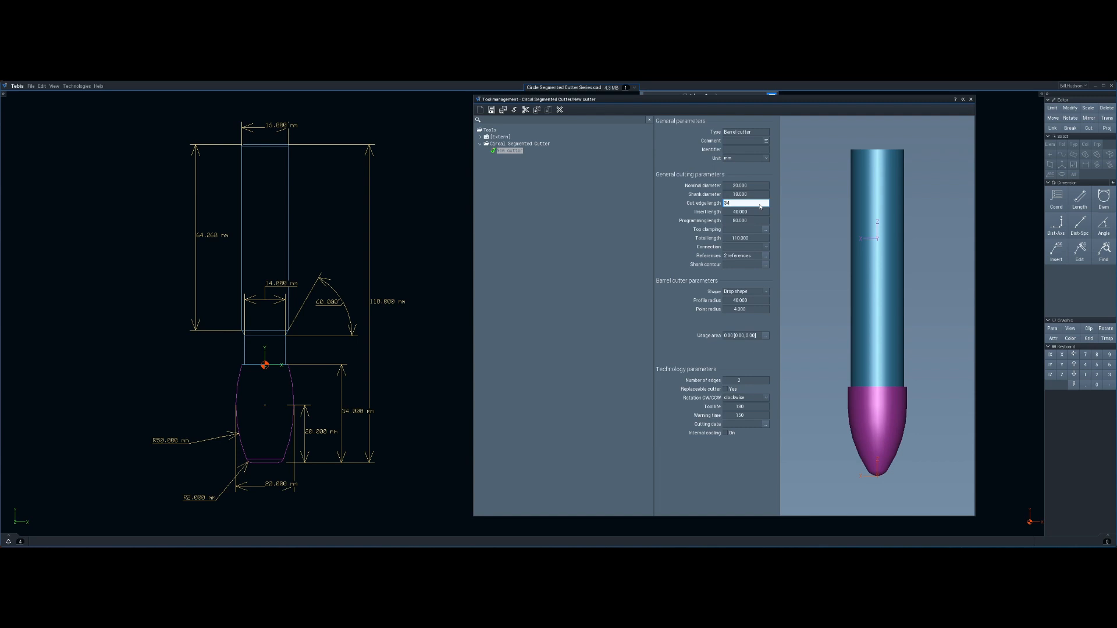
pyautogui.press('Tab')
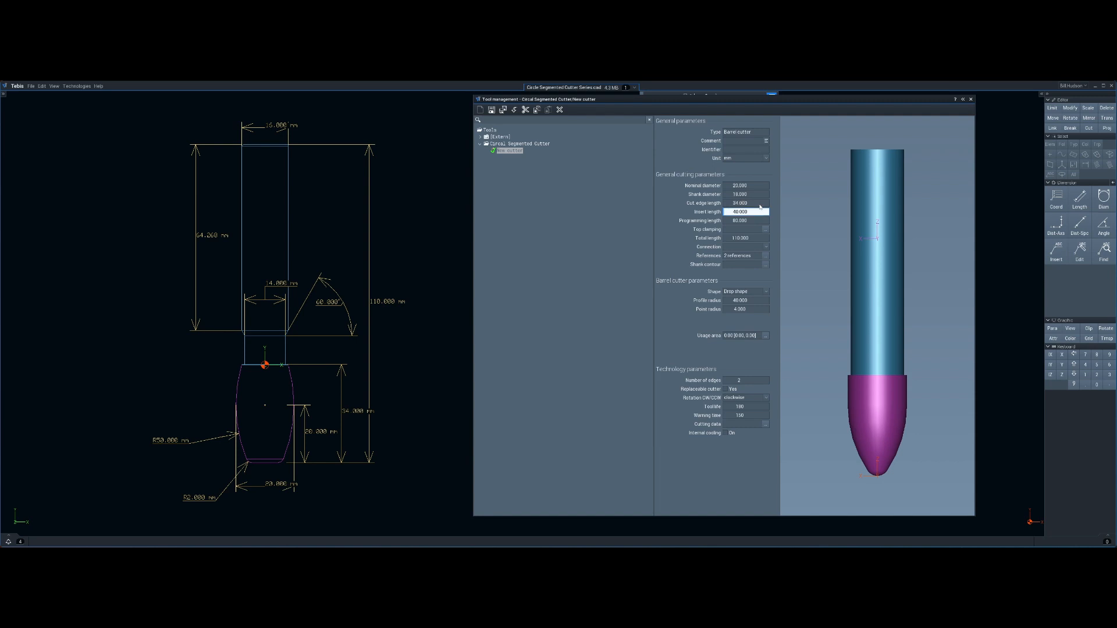
# Set the cutter's insert length to 45 mm and its programming length to 50 mm.
pyautogui.write('45')
pyautogui.press('Tab')
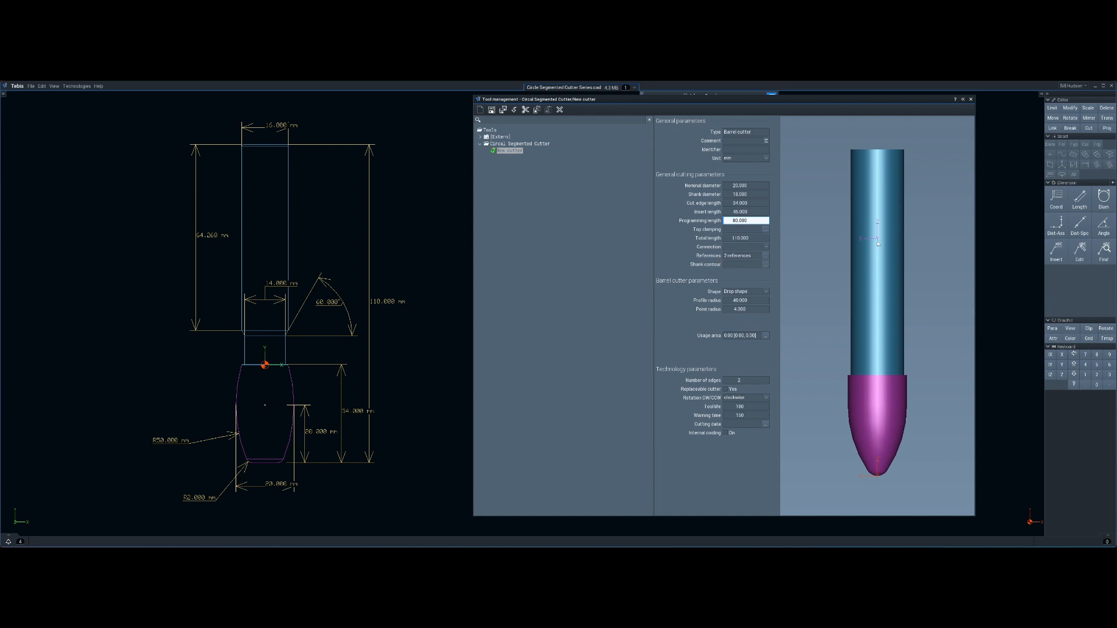
pyautogui.write('50')
pyautogui.press('Tab')
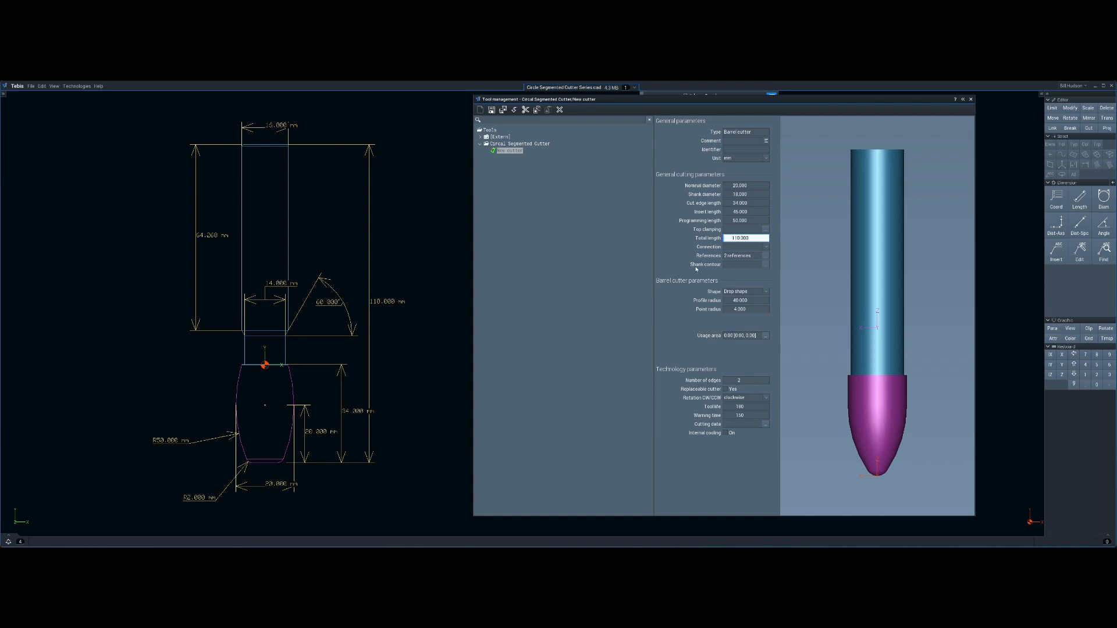
# Define the shank contour by picking the shank outline curve in the cutter drawing.
pyautogui.click(765, 265)
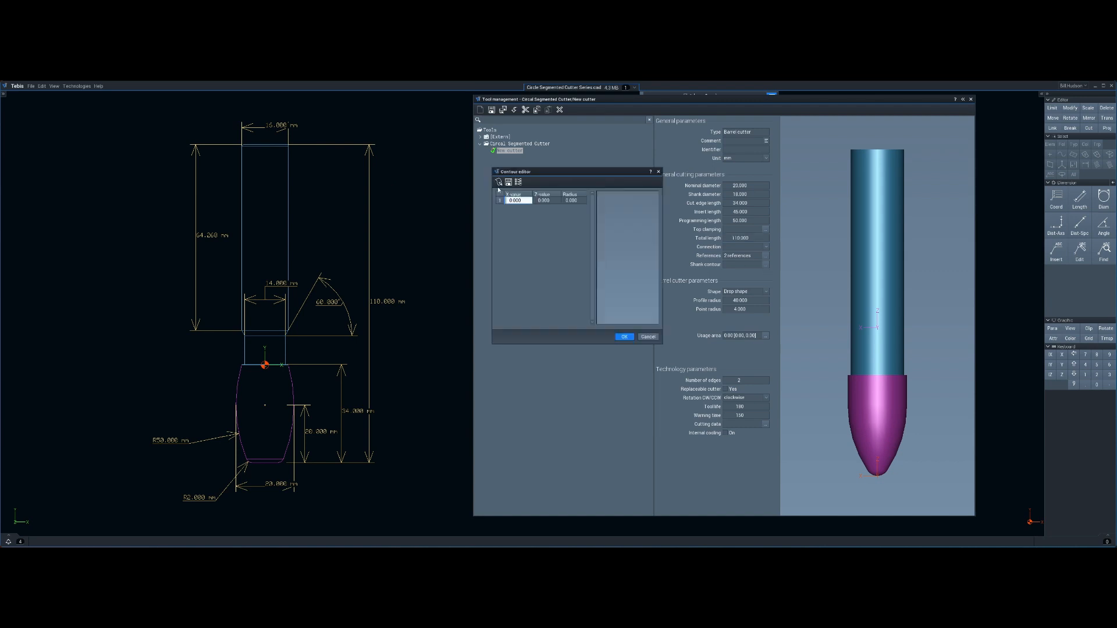
pyautogui.click(498, 183)
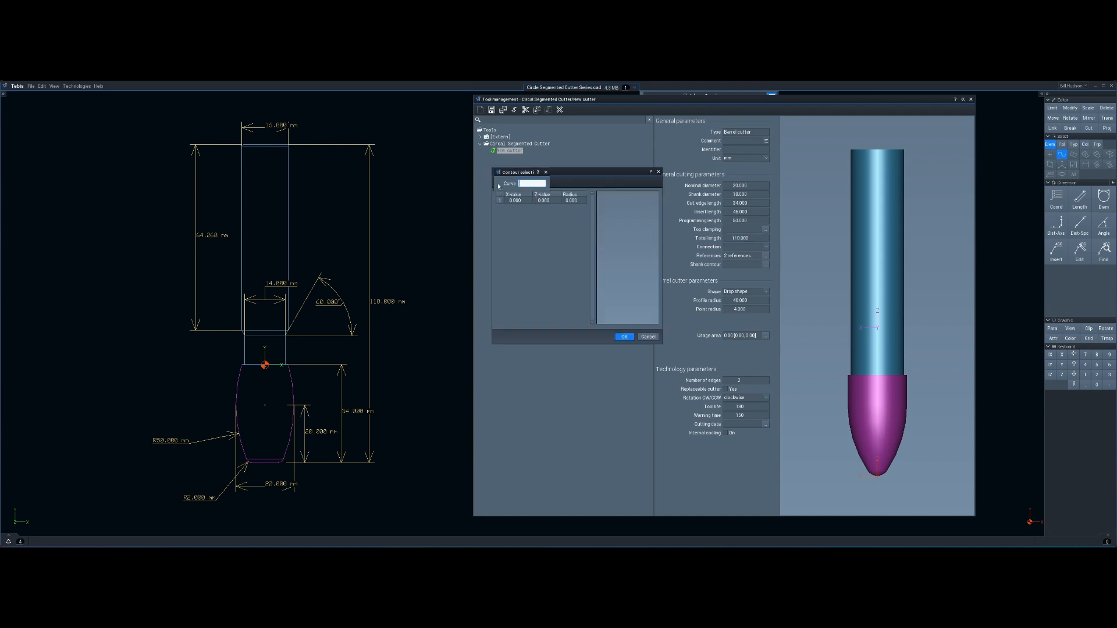
pyautogui.click(546, 172)
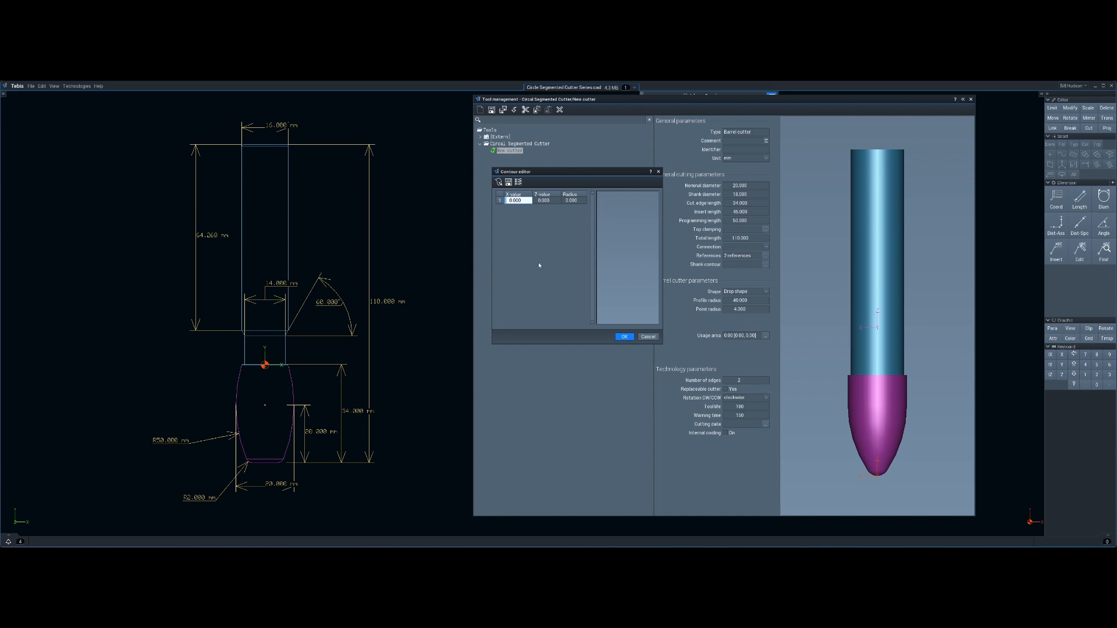
pyautogui.click(499, 183)
pyautogui.click(288, 217)
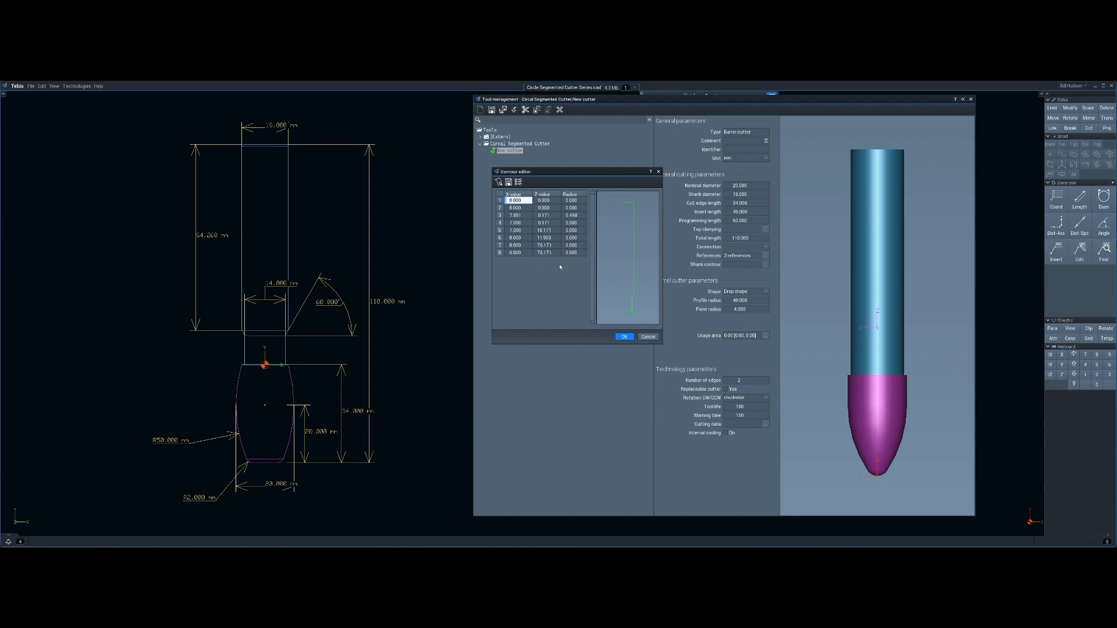
pyautogui.click(625, 337)
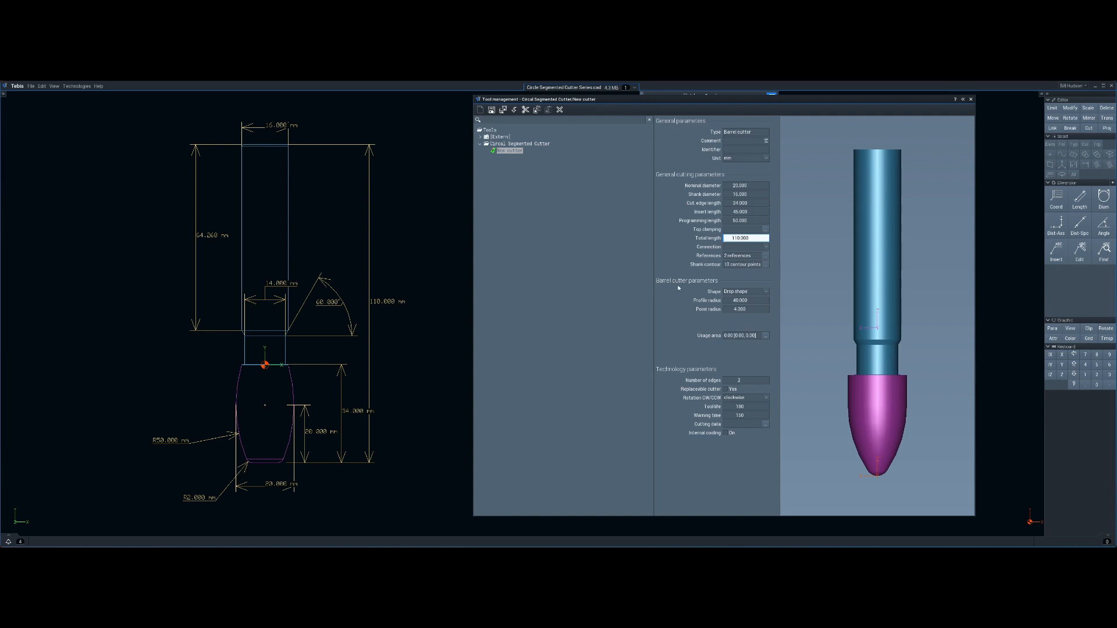
# Set the cutter shape to Barrel shape with a 50 mm profile radius and a 2 mm point radius.
pyautogui.click(766, 292)
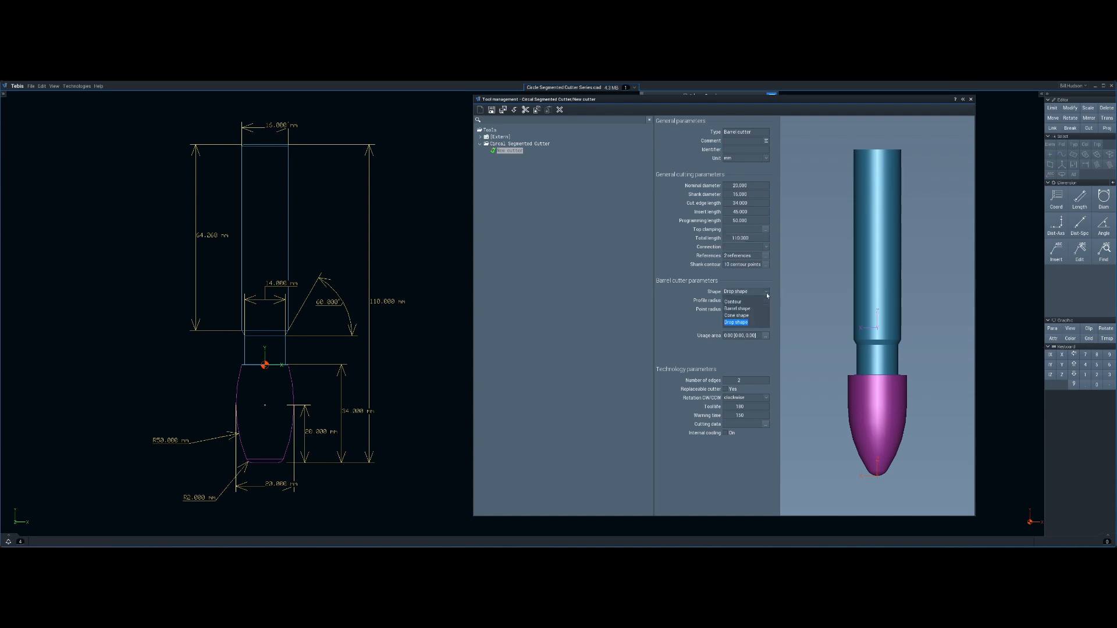
pyautogui.click(740, 309)
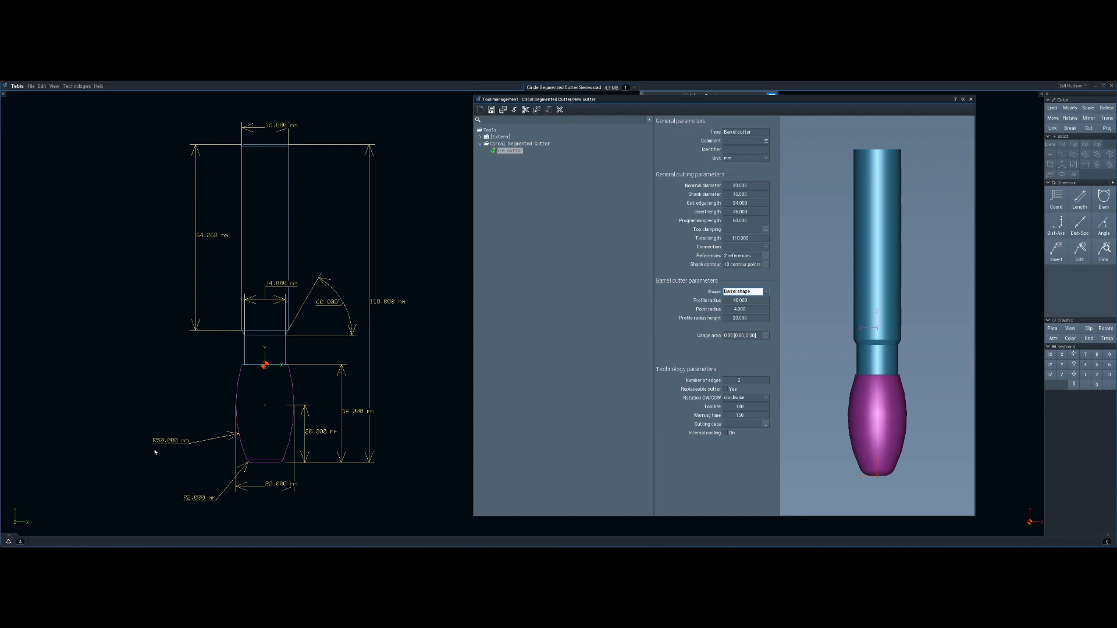
pyautogui.click(597, 375)
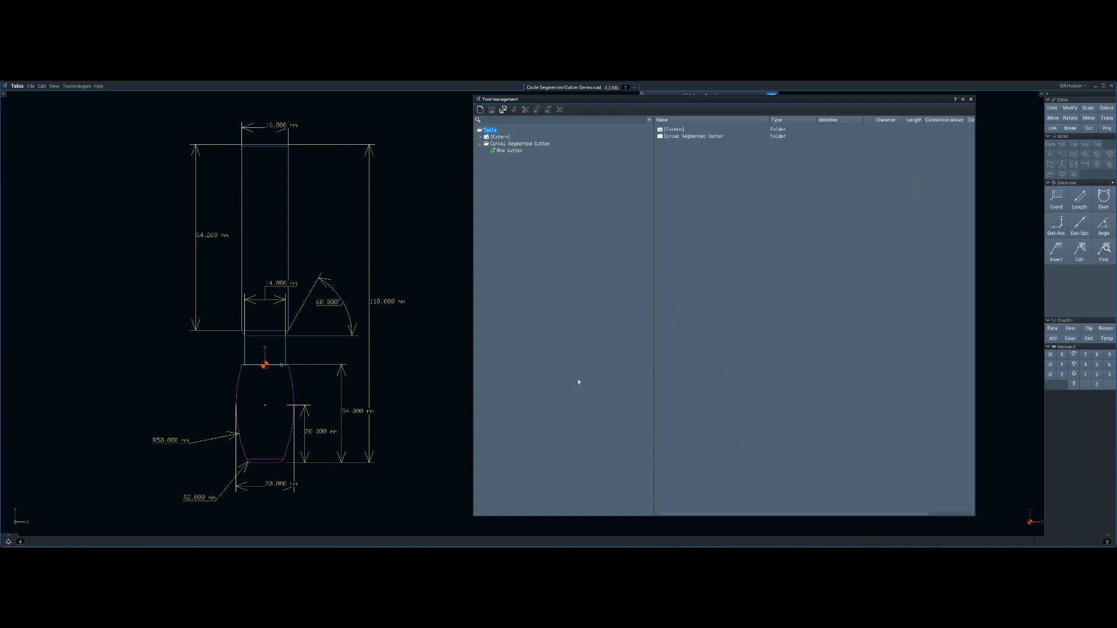
pyautogui.click(511, 151)
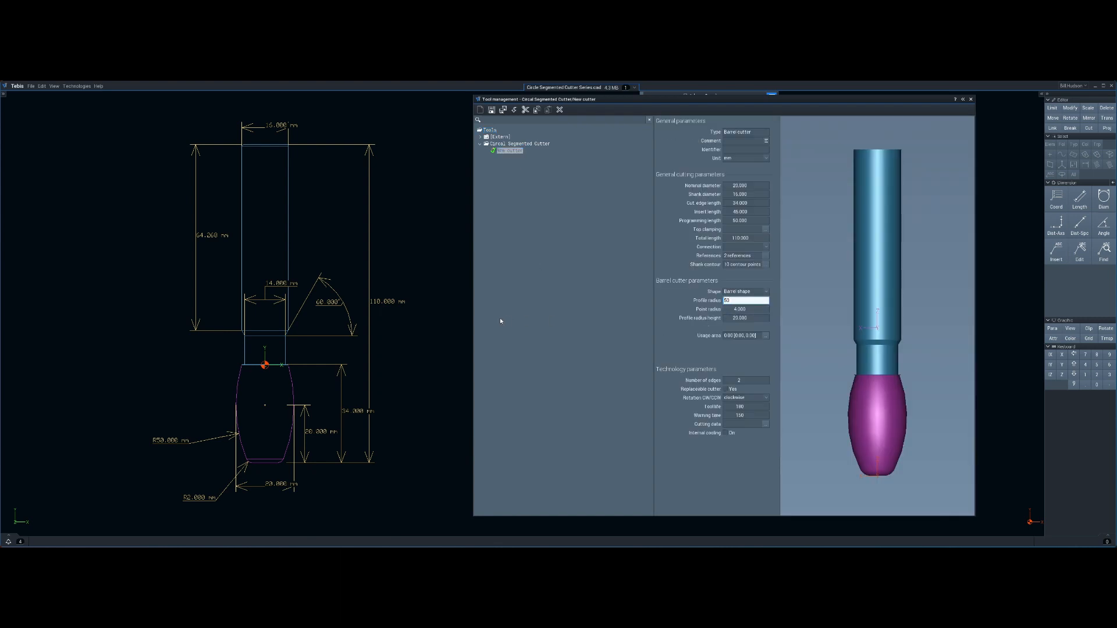
pyautogui.write('50')
pyautogui.press('Tab')
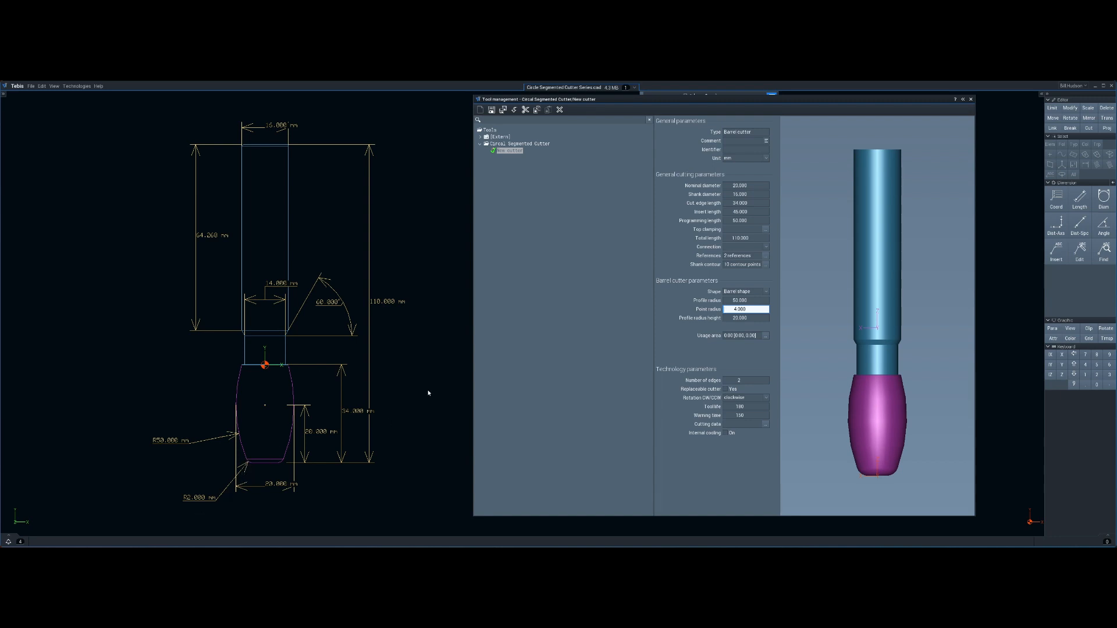
pyautogui.write('2')
pyautogui.press('Tab')
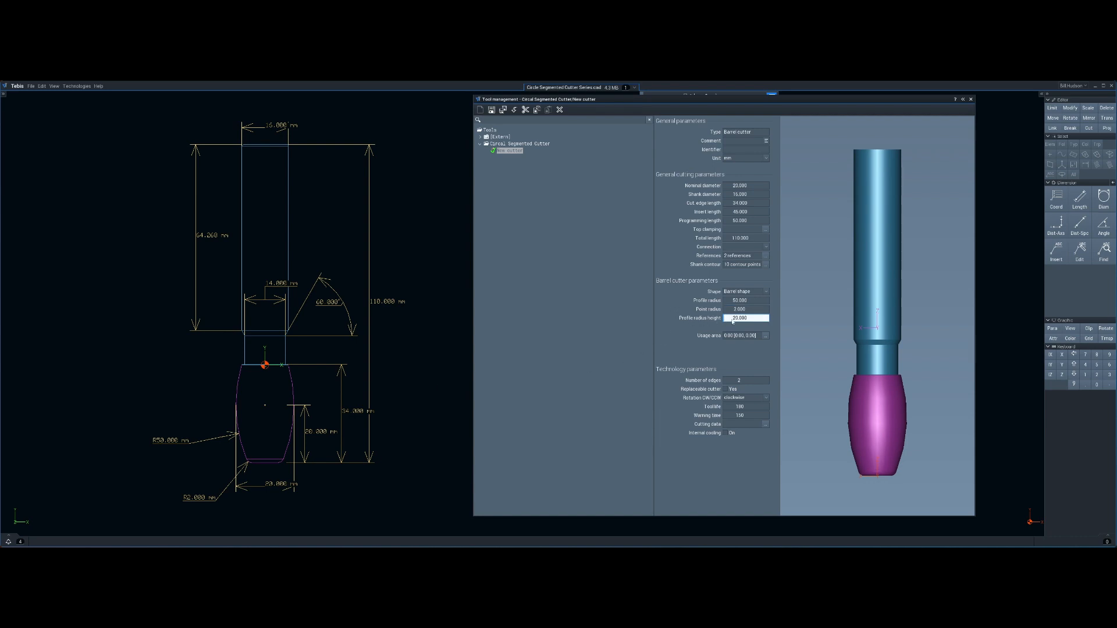
# Apply the standard angle limits to the barrel cutter's usage area.
pyautogui.scroll(5, 424, 441)
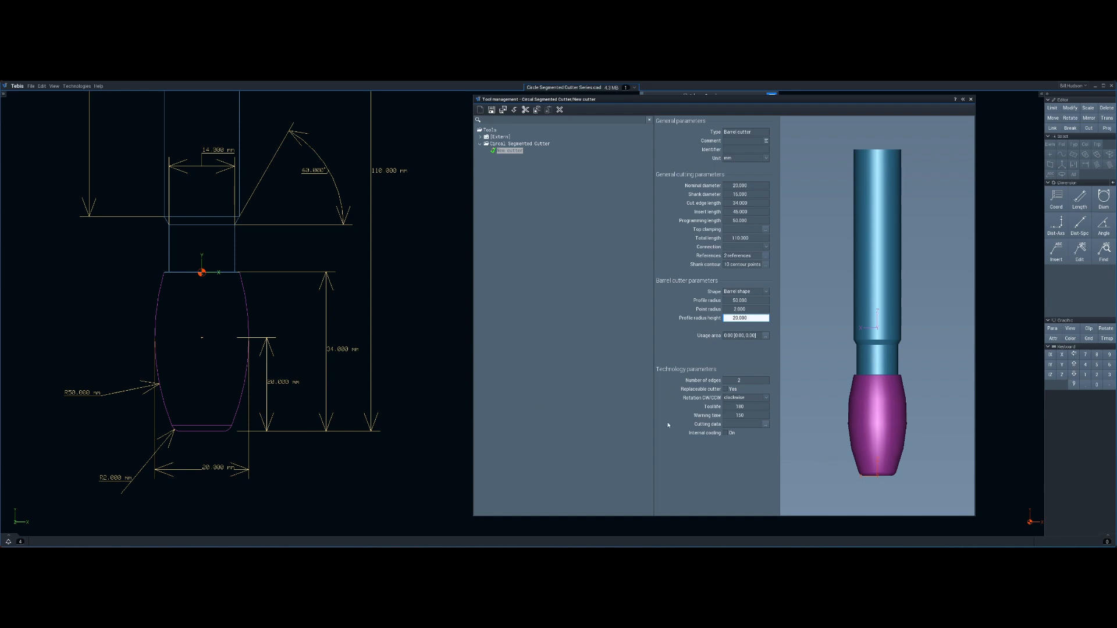
pyautogui.scroll(-7, 432, 369)
pyautogui.moveTo(431, 369); pyautogui.dragTo(371, 426, button='middle')
pyautogui.scroll(2, 417, 411)
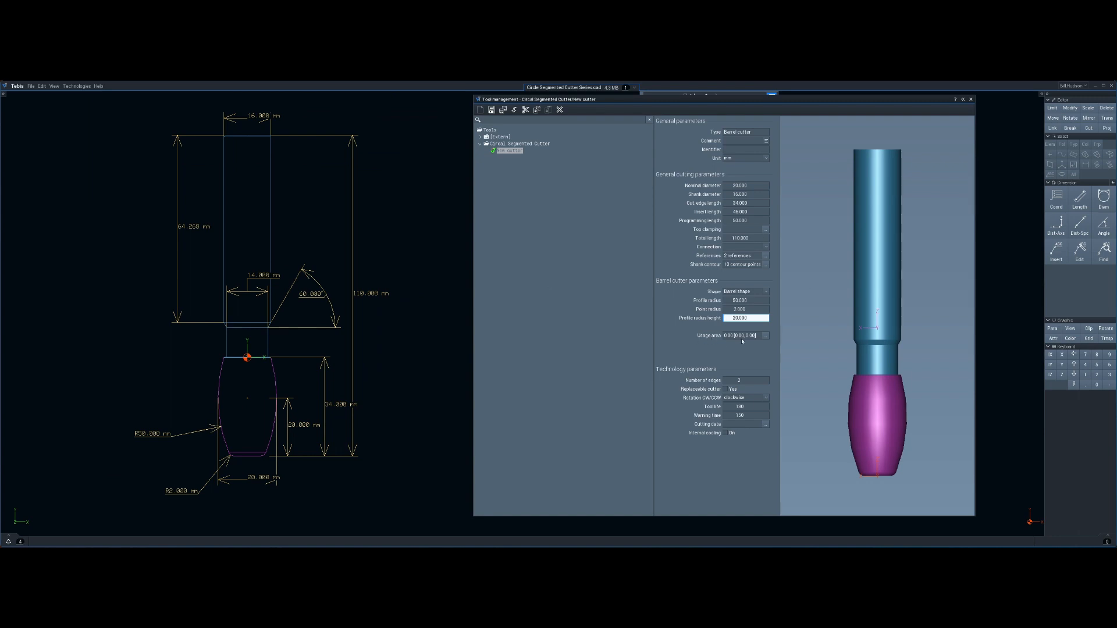
pyautogui.click(766, 337)
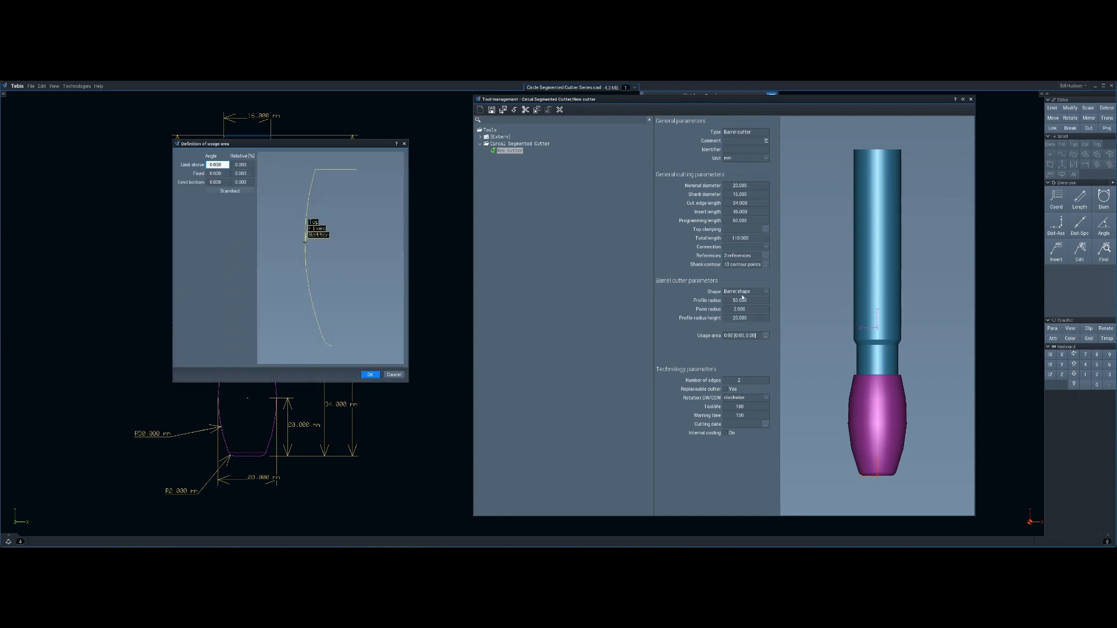
pyautogui.click(230, 192)
pyautogui.click(370, 375)
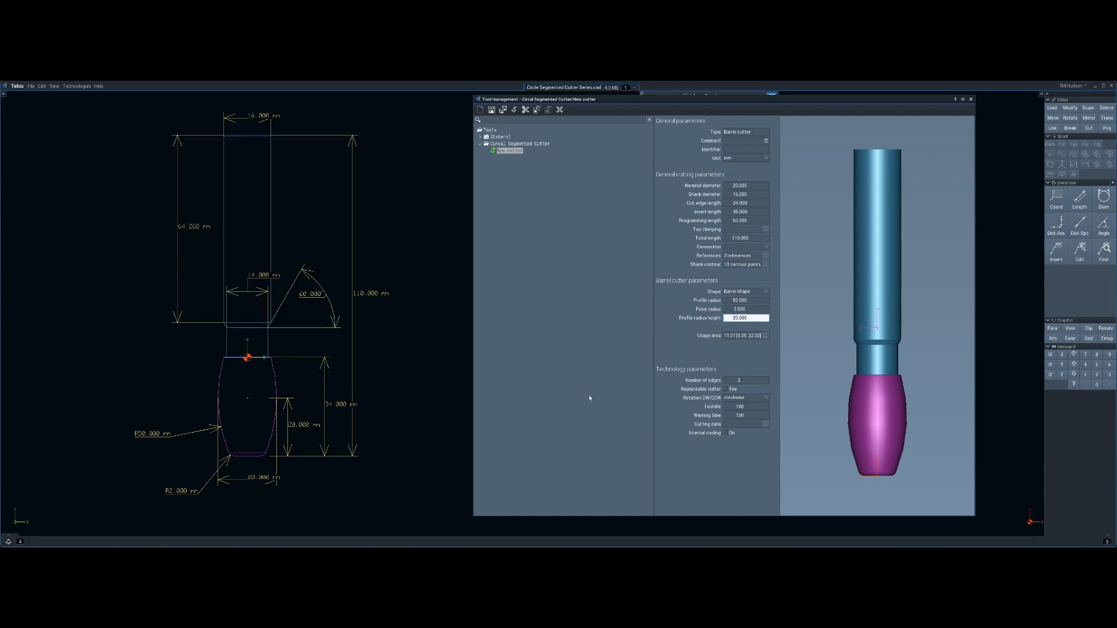